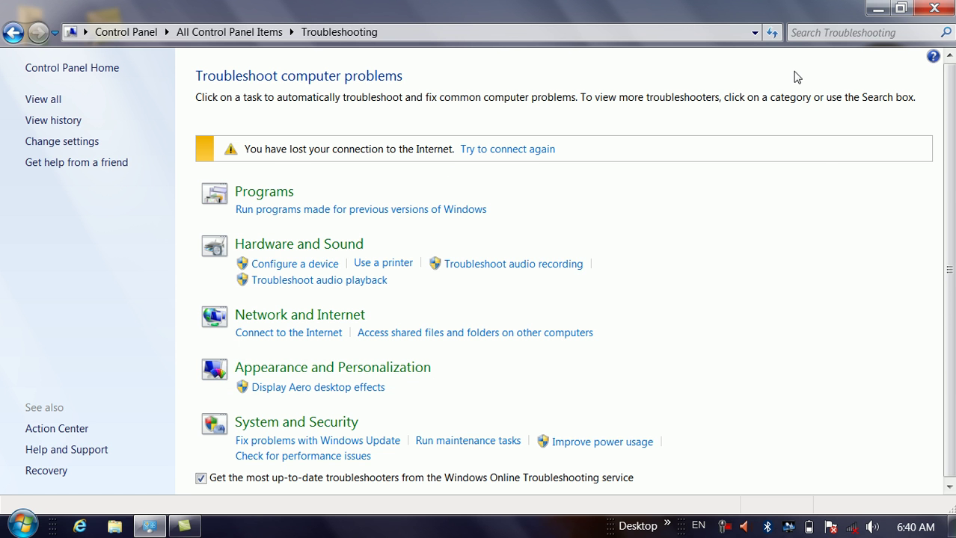
{"action": "left_click", "coordinate": [878, 8]}
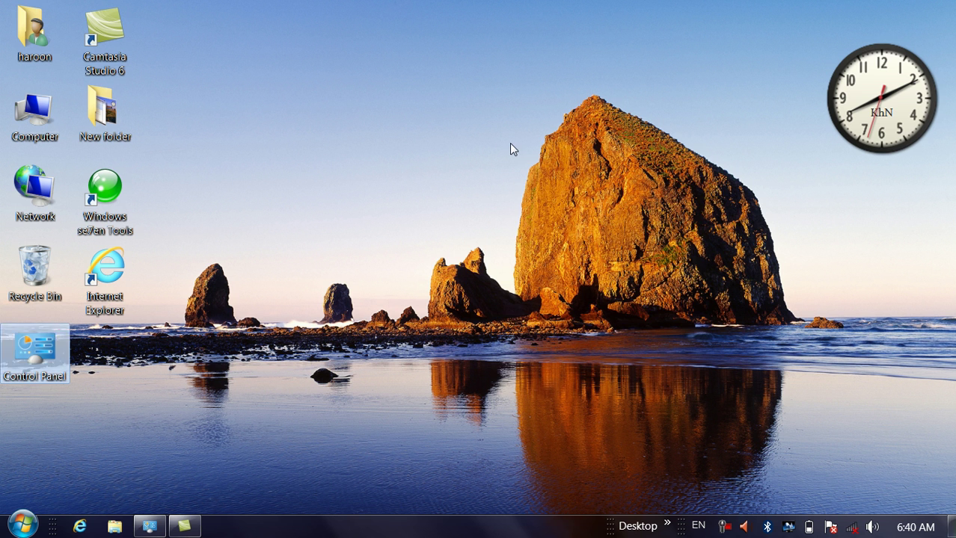
{"action": "right_click", "coordinate": [509, 142]}
{"action": "left_click", "coordinate": [534, 184]}
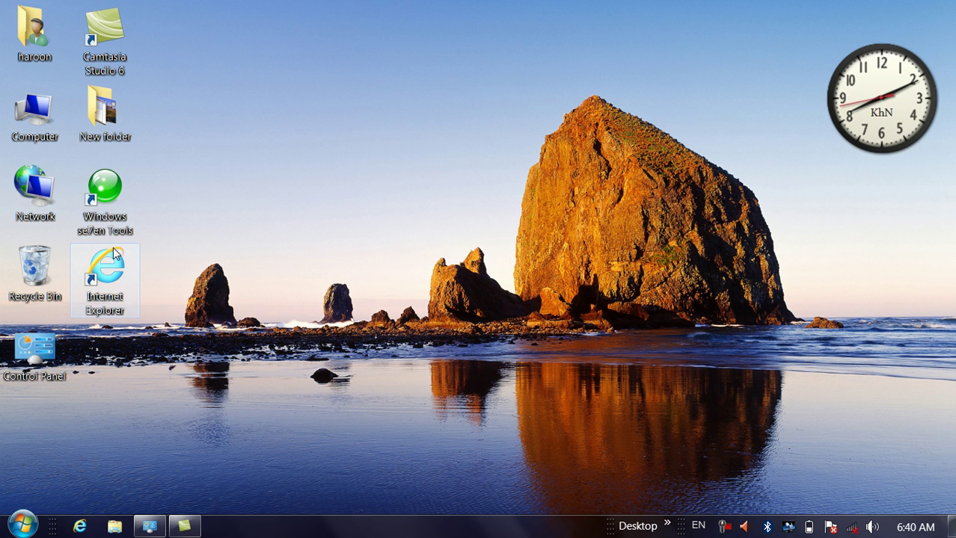
{"action": "right_click", "coordinate": [318, 168]}
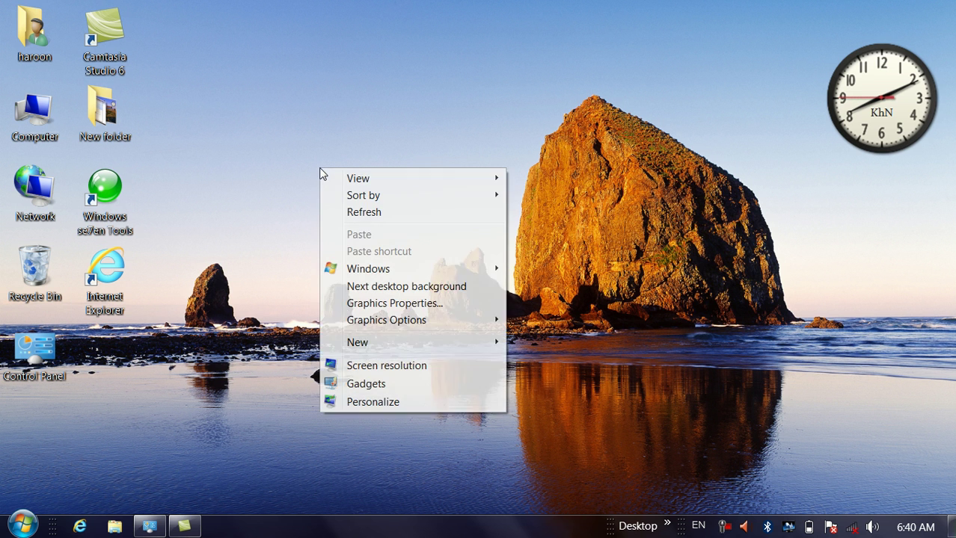
{"action": "left_click", "coordinate": [349, 215]}
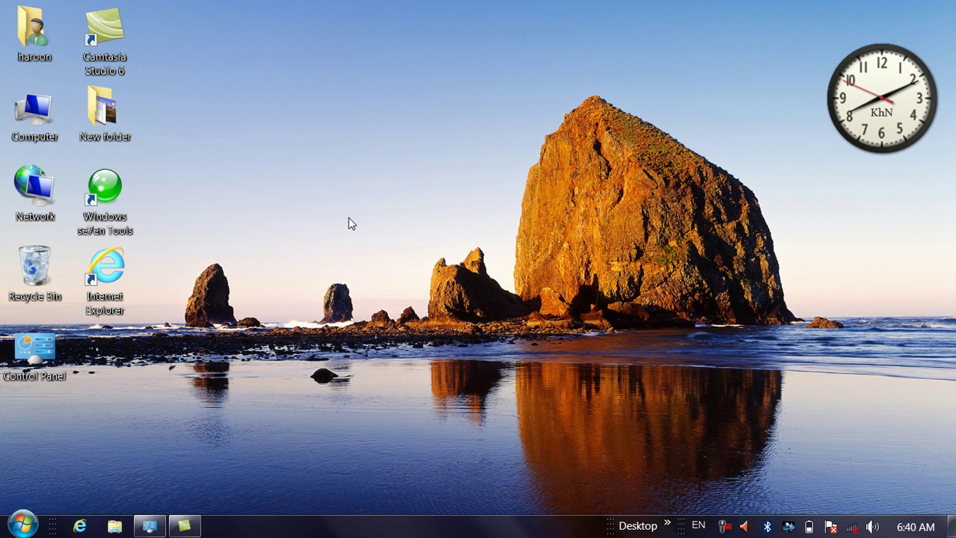
{"action": "left_click", "coordinate": [150, 527]}
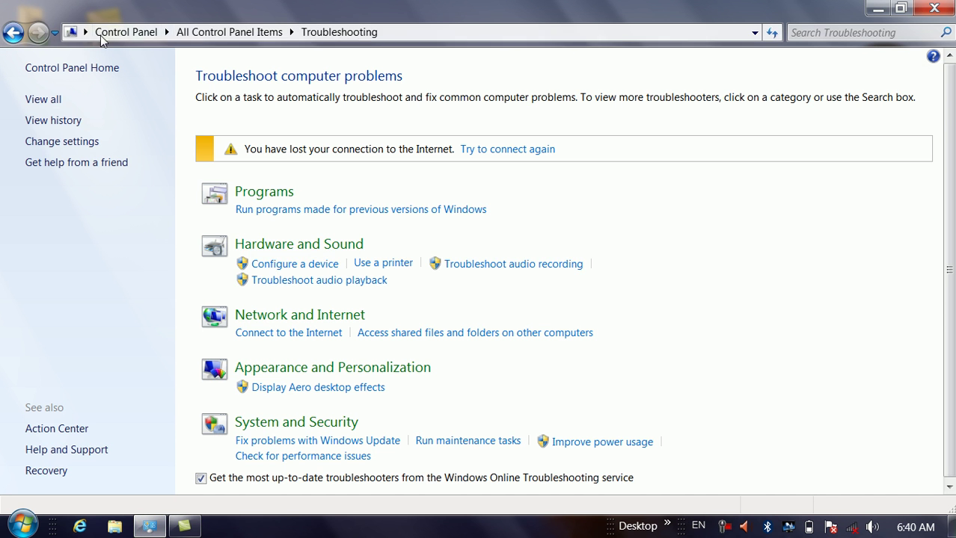
- Run Windows Network Diagnostics on the disconnected network and check whether the router or access point problem is fixed
{"action": "left_click", "coordinate": [878, 8]}
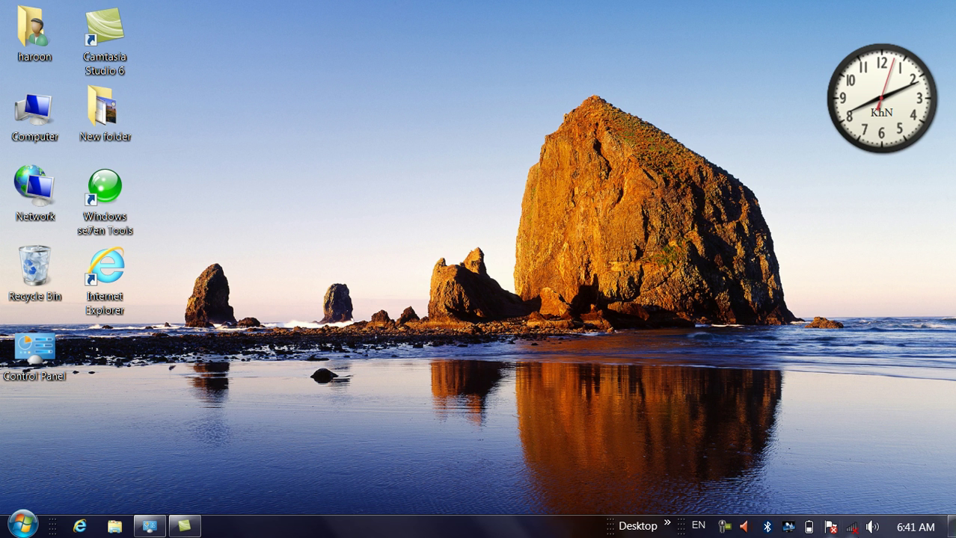
{"action": "right_click", "coordinate": [849, 531]}
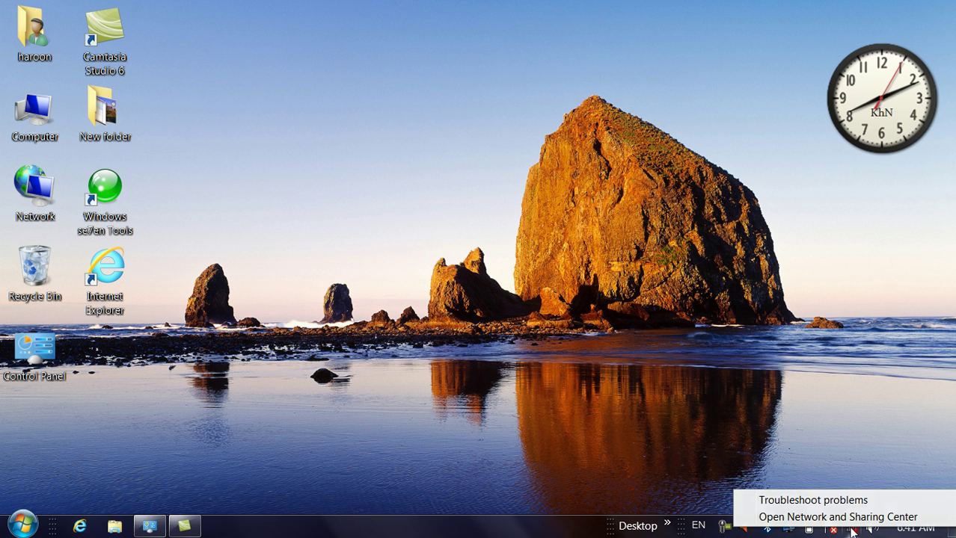
{"action": "left_click", "coordinate": [813, 501]}
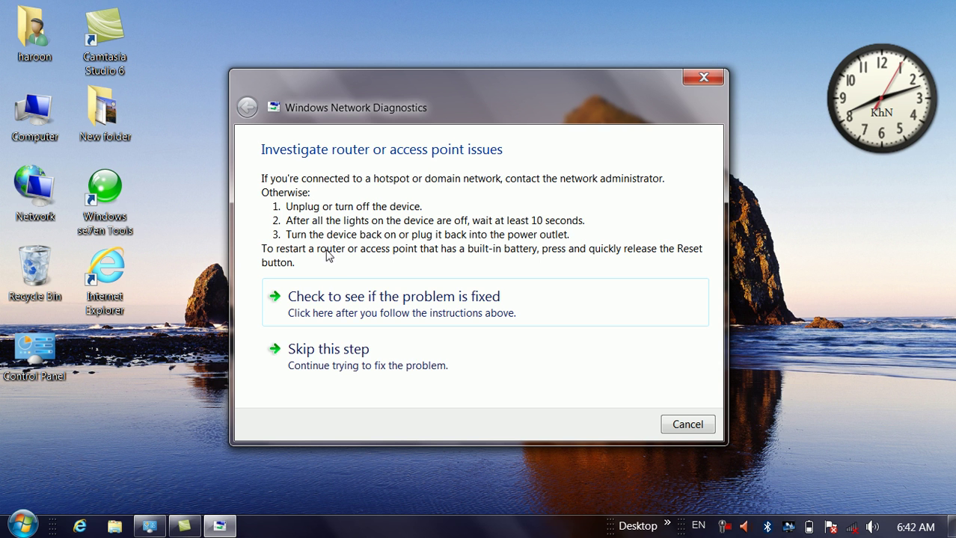
{"action": "left_click", "coordinate": [457, 306]}
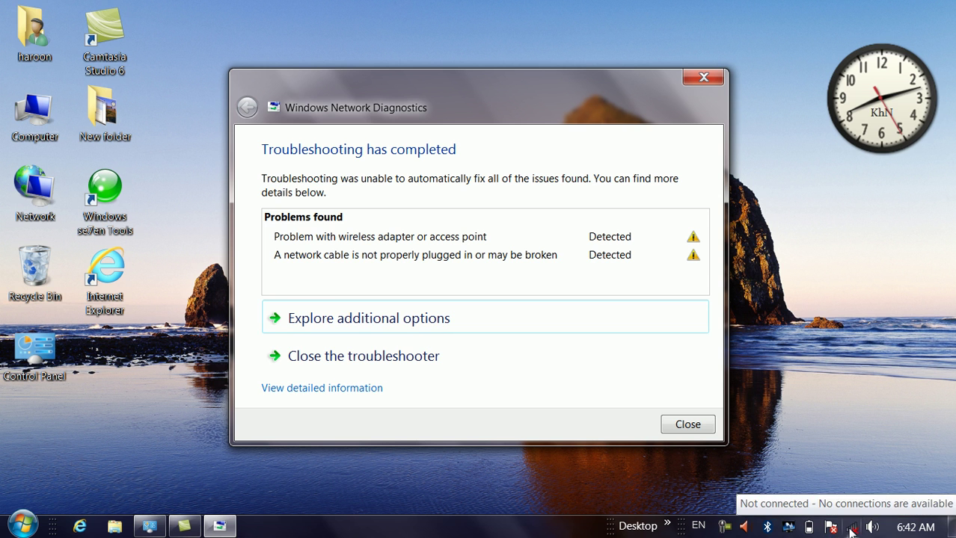
- Explore the additional options offered by the network troubleshooter and close the Additional Information window
{"action": "mouse_move", "coordinate": [856, 533]}
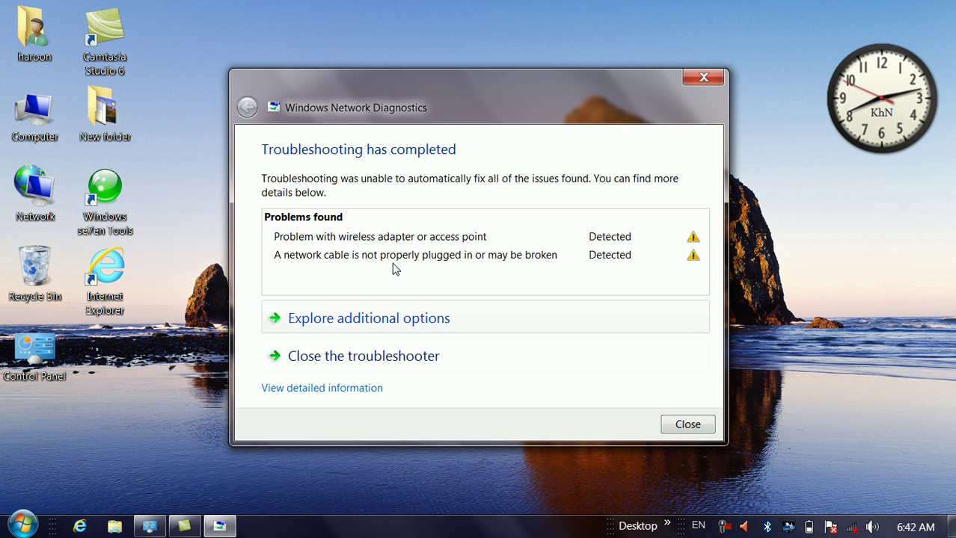
{"action": "left_click", "coordinate": [403, 322]}
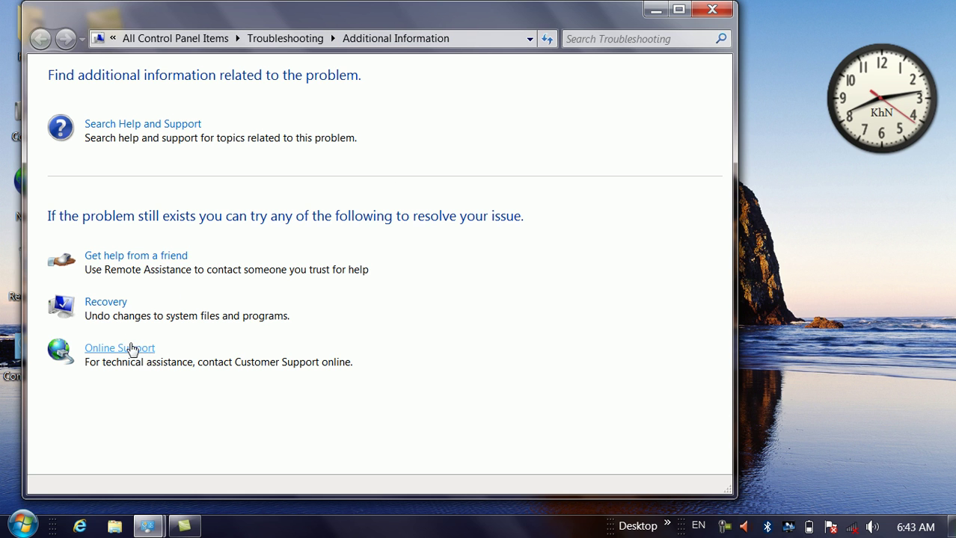
{"action": "left_click", "coordinate": [712, 10]}
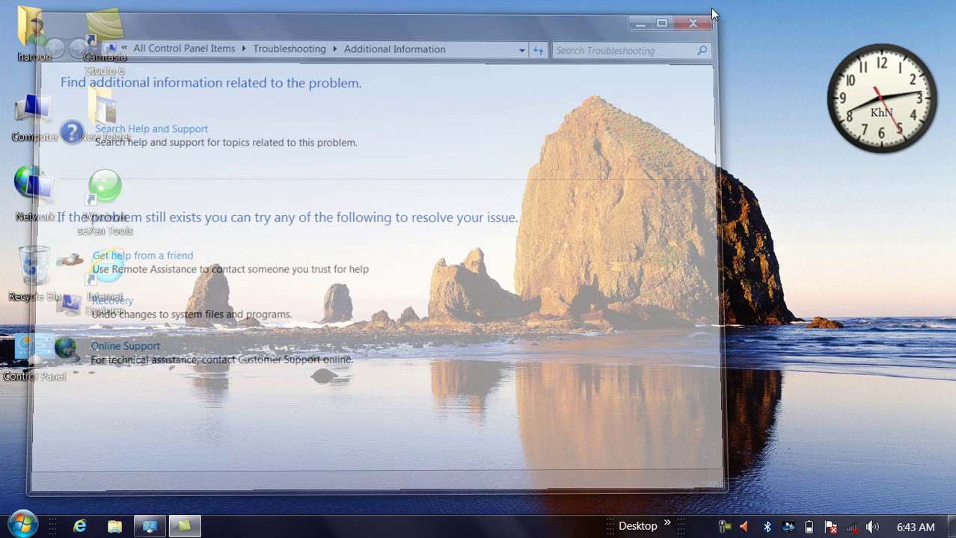
- Open Control Panel in a maximized window and go to the Hardware and Sound troubleshooters under Troubleshooting
{"action": "double_click", "coordinate": [3, 361]}
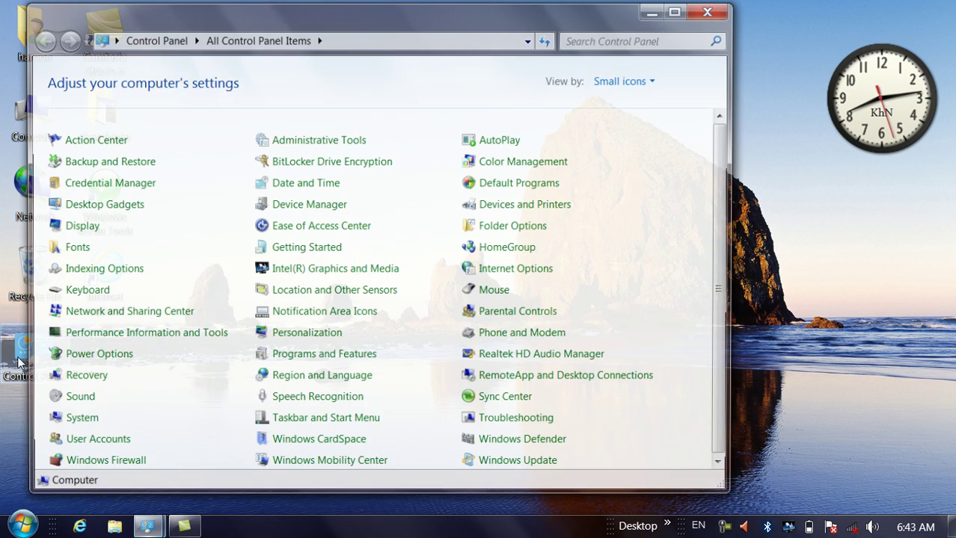
{"action": "double_click", "coordinate": [359, 11]}
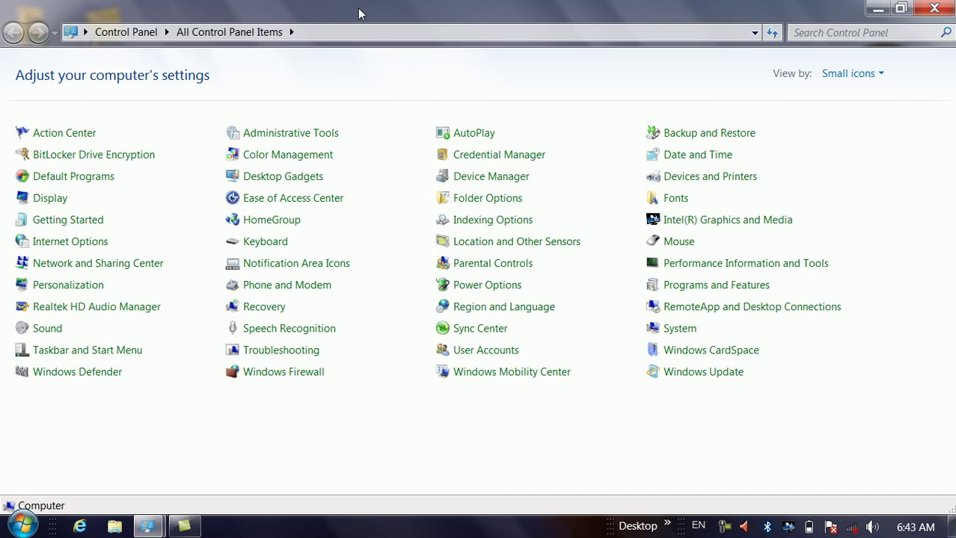
{"action": "left_click", "coordinate": [323, 362]}
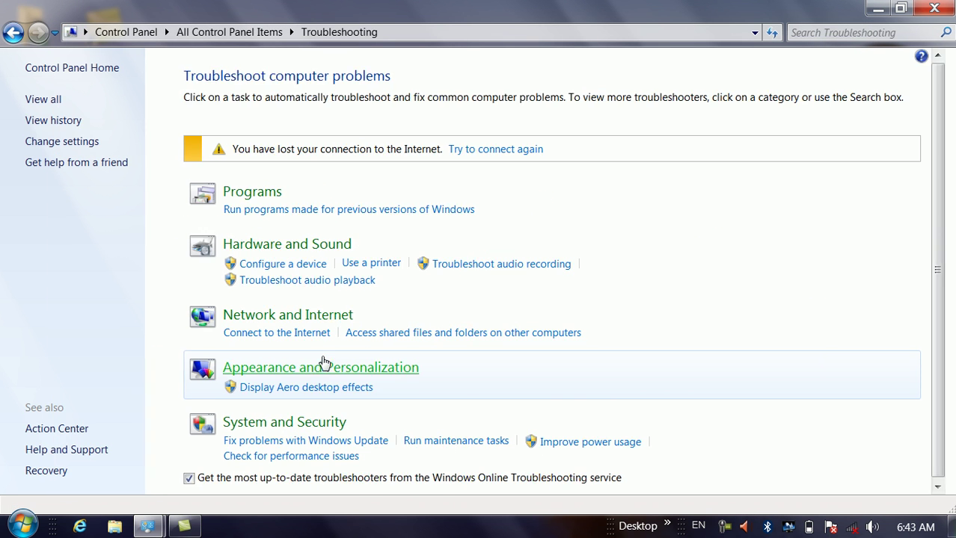
{"action": "left_click", "coordinate": [287, 252]}
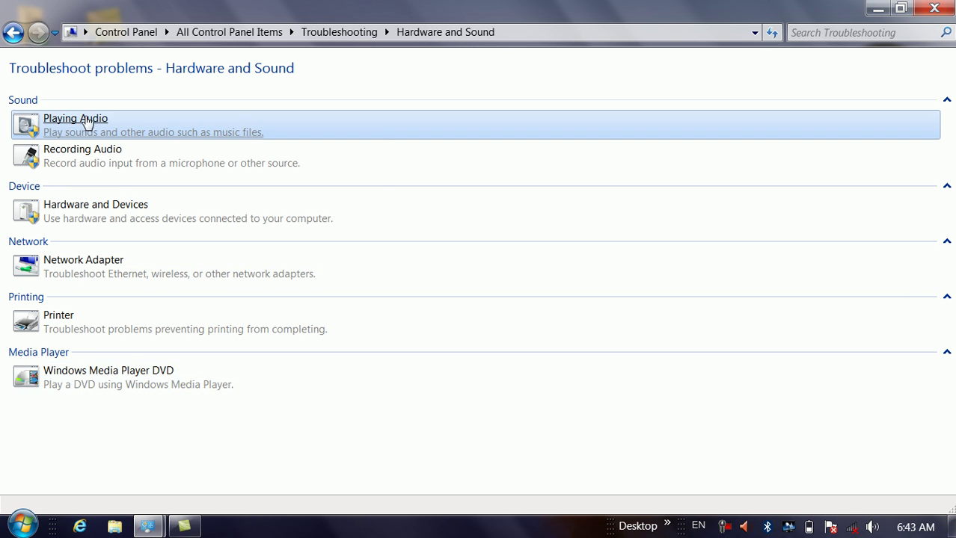
- Run the Windows Media Player DVD troubleshooter through to its results and close it
{"action": "left_click", "coordinate": [150, 377]}
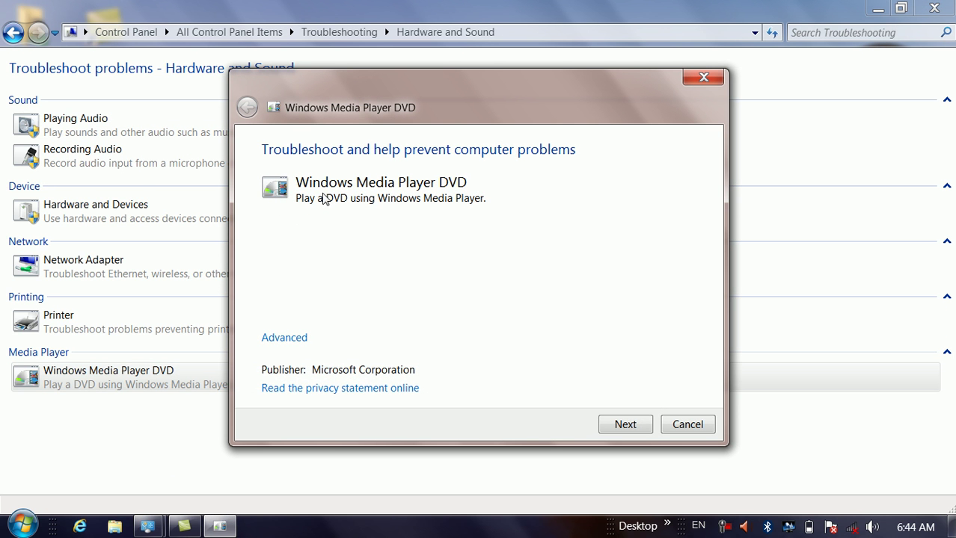
{"action": "left_click", "coordinate": [626, 424]}
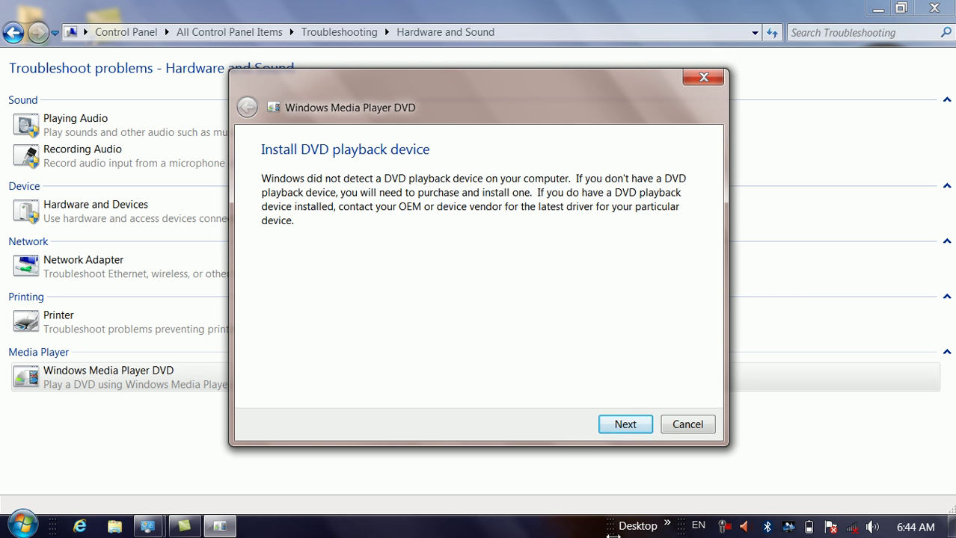
{"action": "left_click", "coordinate": [627, 424]}
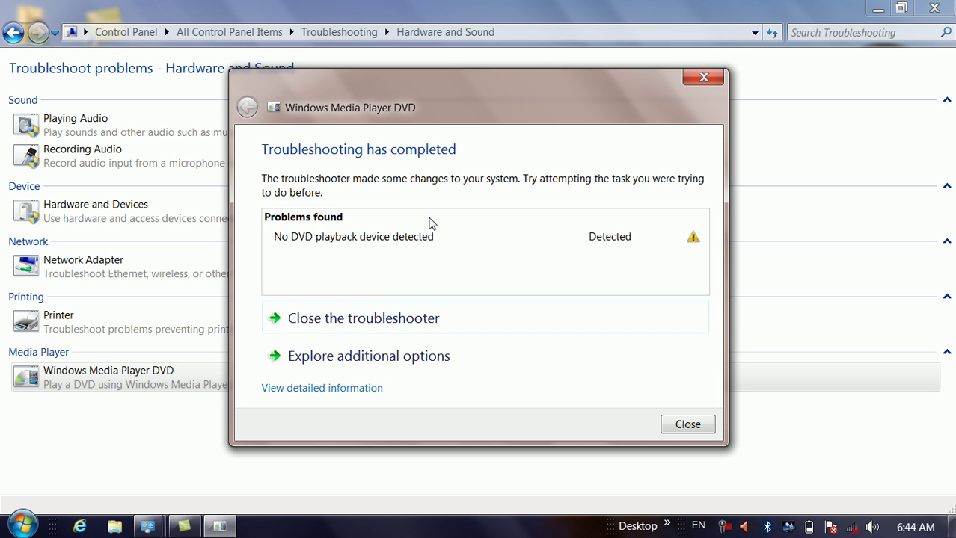
{"action": "left_click", "coordinate": [701, 79]}
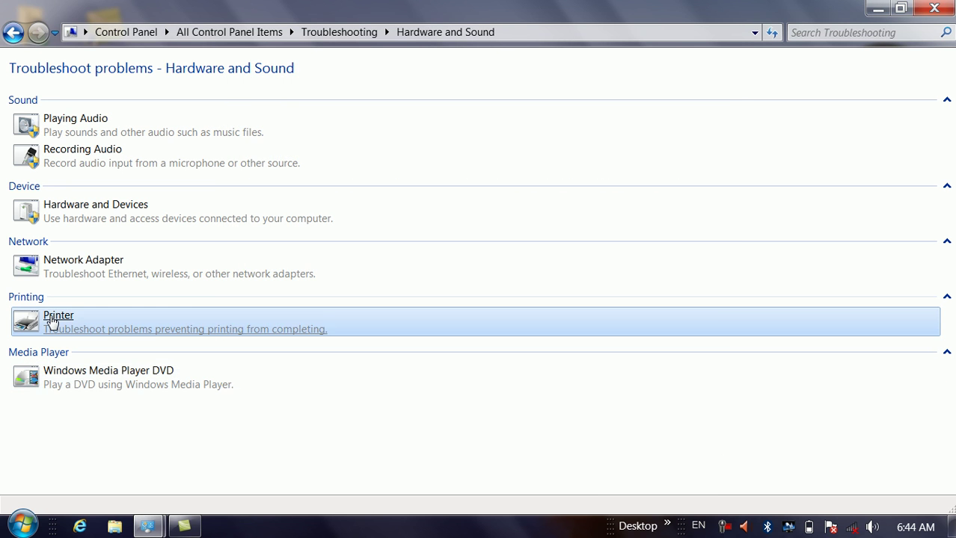
- Run the Printer troubleshooter and close its results without trying the administrator repairs
{"action": "left_click", "coordinate": [53, 321]}
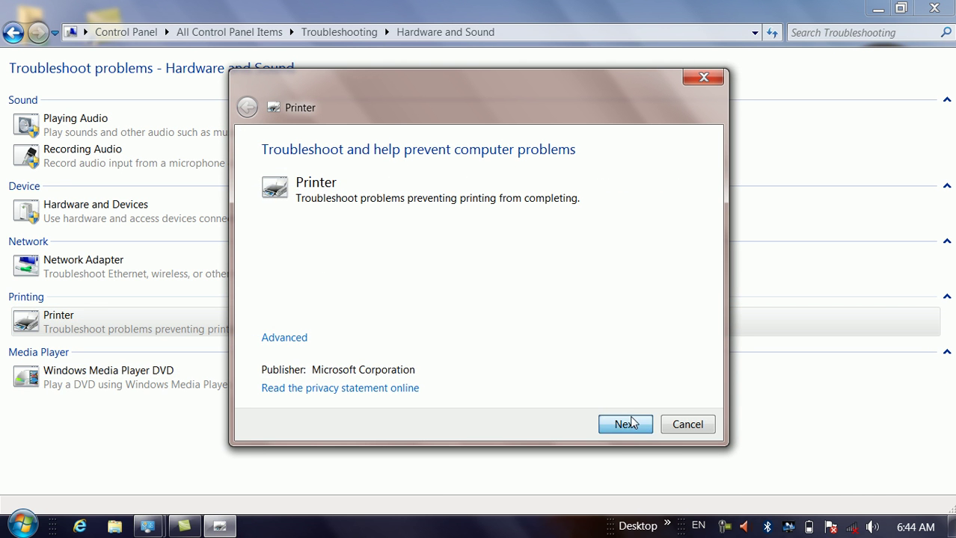
{"action": "left_click", "coordinate": [628, 424]}
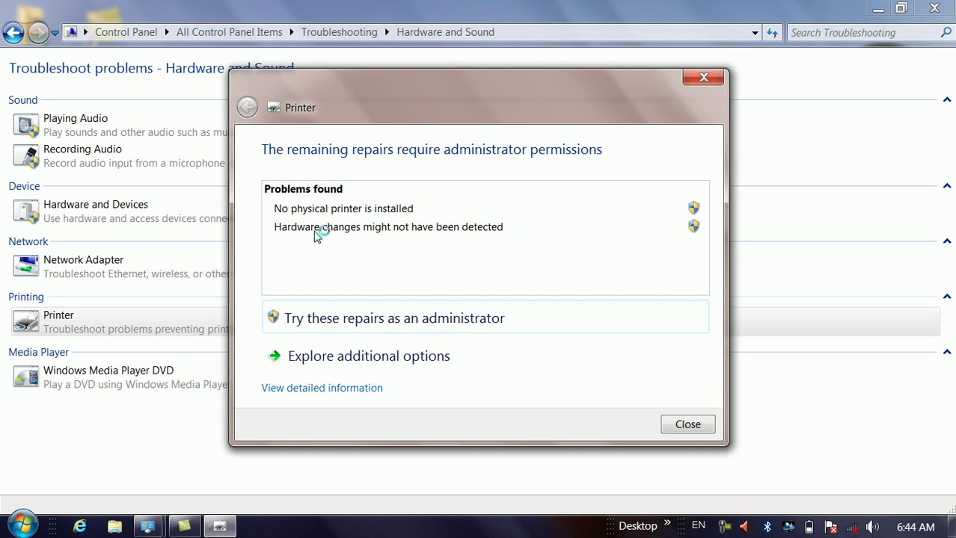
{"action": "mouse_move", "coordinate": [394, 212]}
{"action": "left_click", "coordinate": [691, 83]}
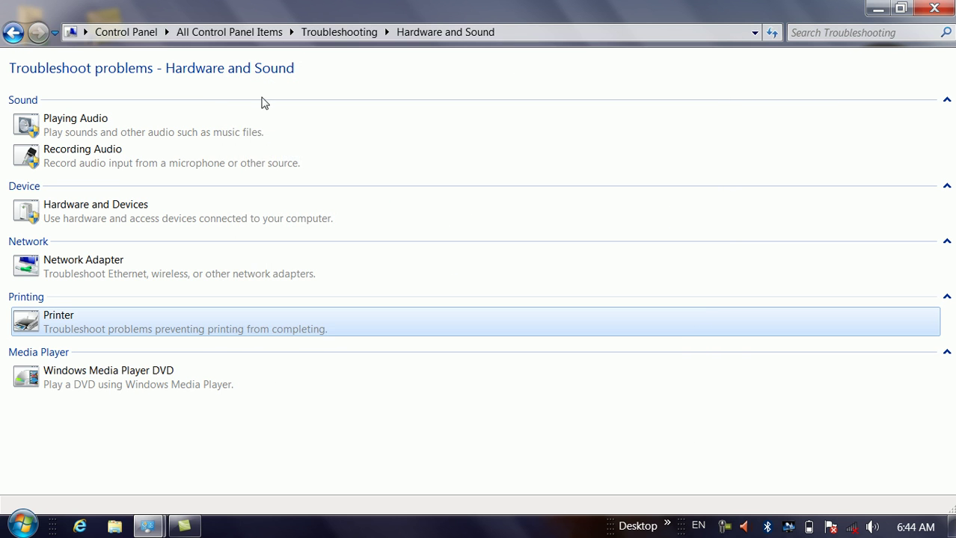
- View the Network and Internet troubleshooters and return to the main Troubleshooting page
{"action": "left_click", "coordinate": [12, 32]}
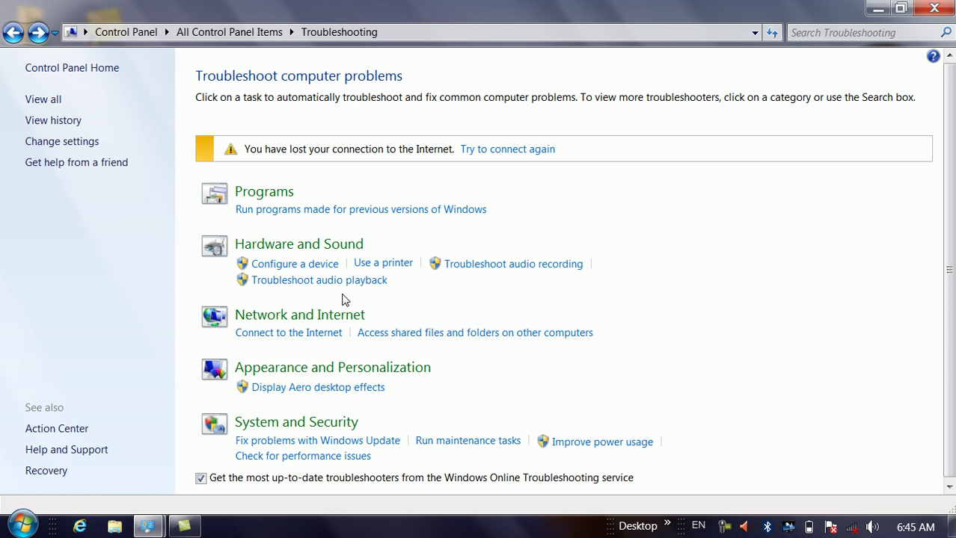
{"action": "left_click", "coordinate": [285, 317]}
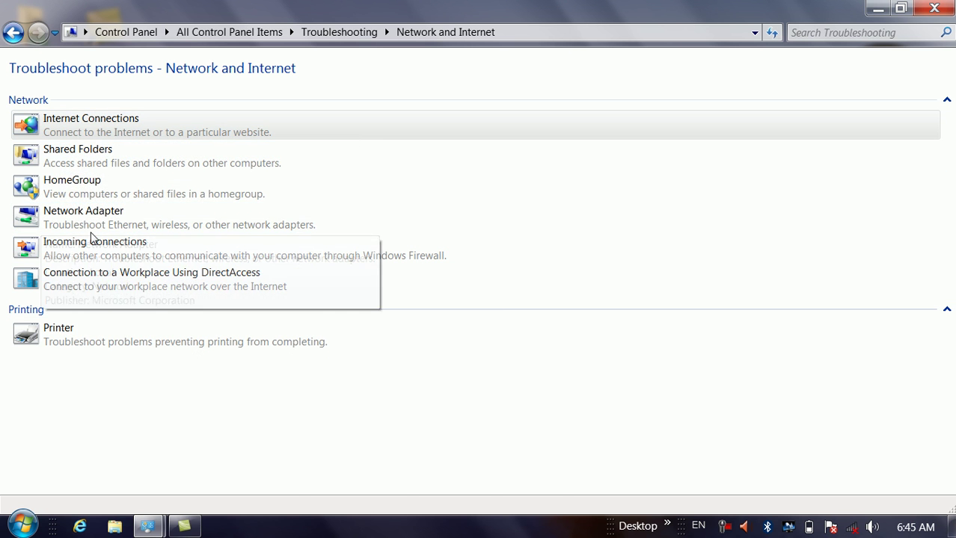
{"action": "left_click", "coordinate": [12, 33]}
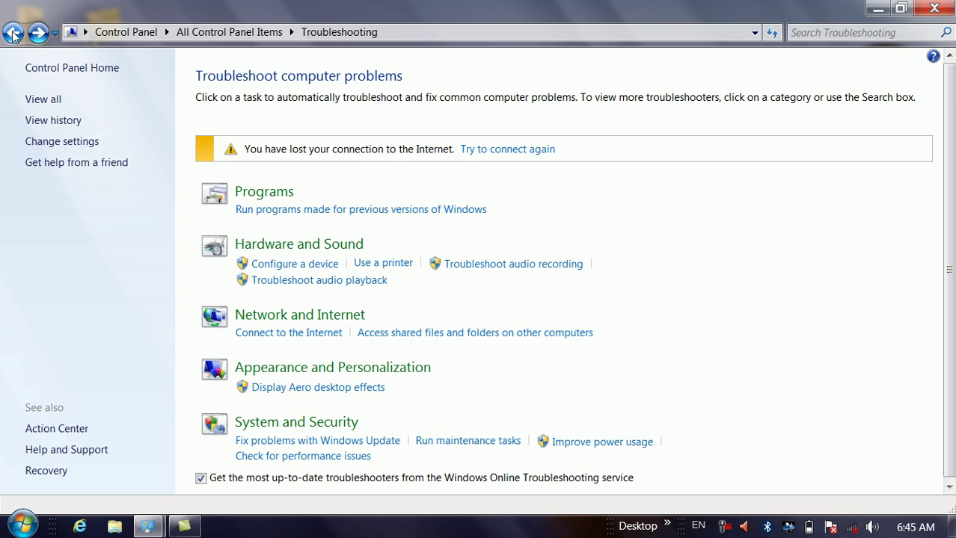
- Look over the list of all troubleshooters and the troubleshooting history, returning to the main Troubleshooting page
{"action": "left_click", "coordinate": [54, 99]}
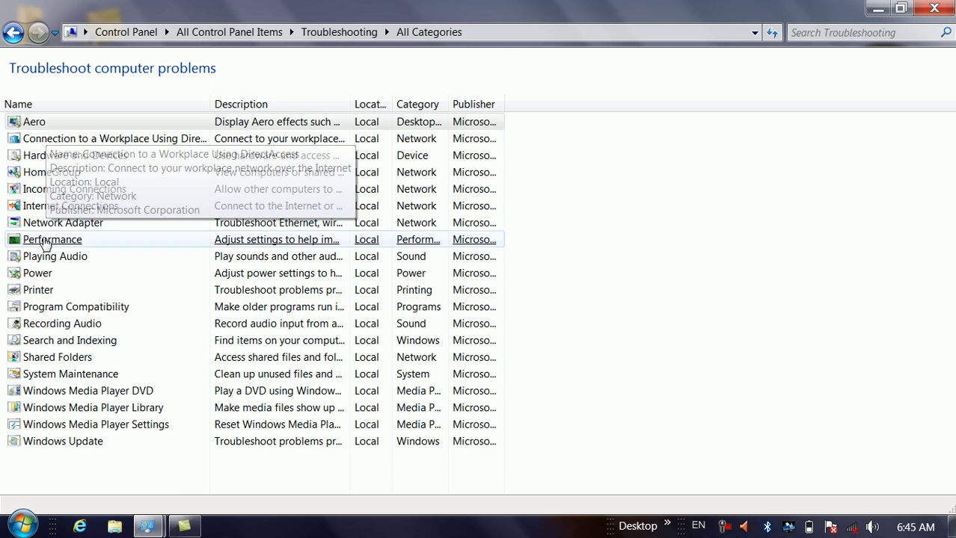
{"action": "left_click", "coordinate": [25, 34]}
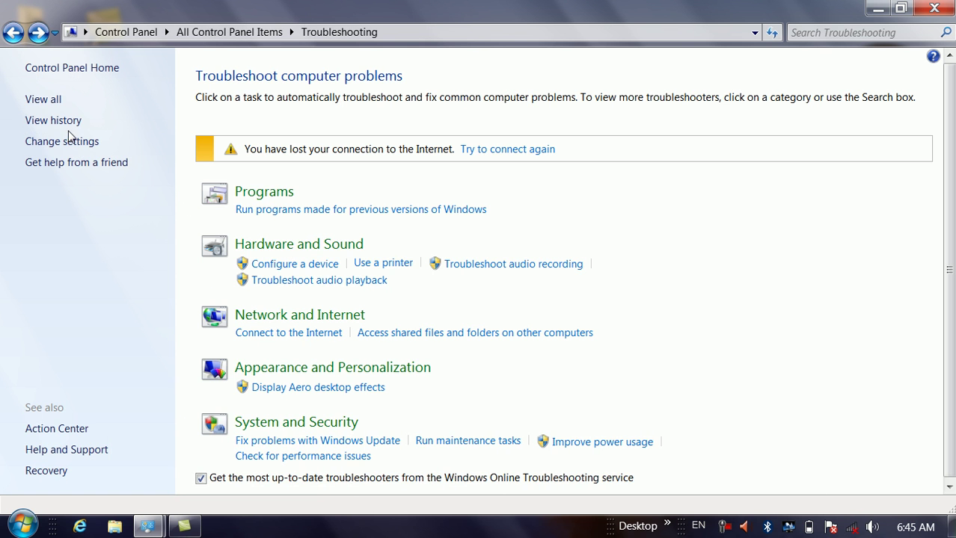
{"action": "left_click", "coordinate": [66, 131]}
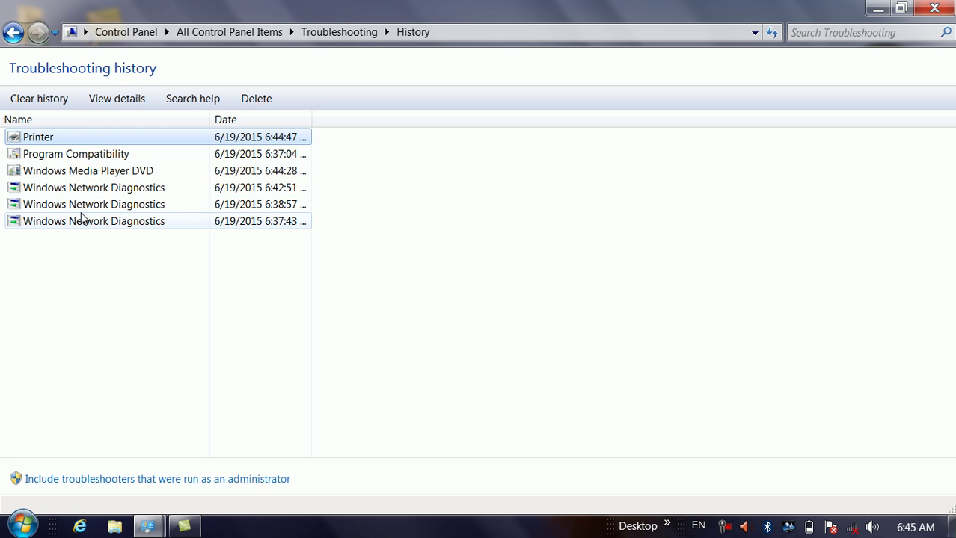
{"action": "left_click", "coordinate": [15, 32]}
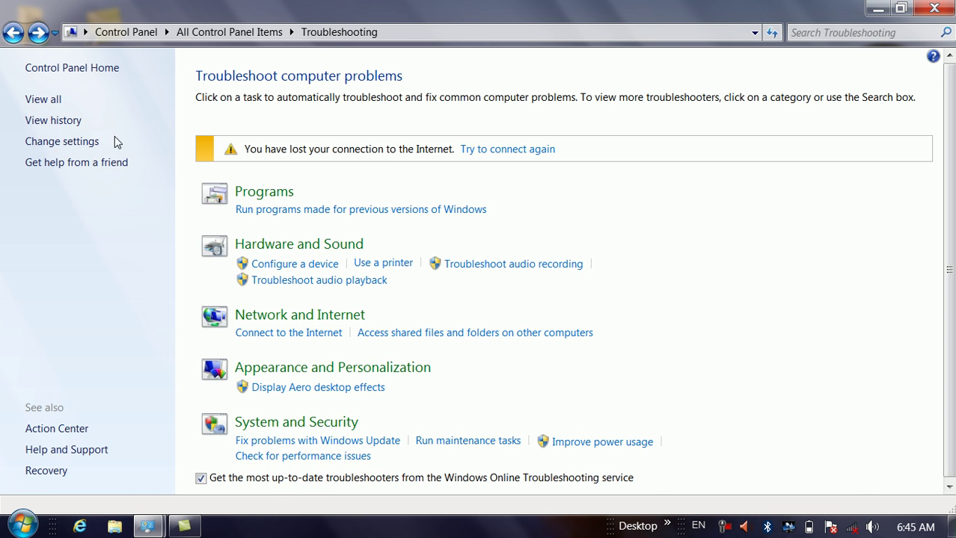
- Try toggling the online troubleshooter browsing and immediate-start options in the troubleshooting settings, leaving the page without saving
{"action": "left_click", "coordinate": [84, 146]}
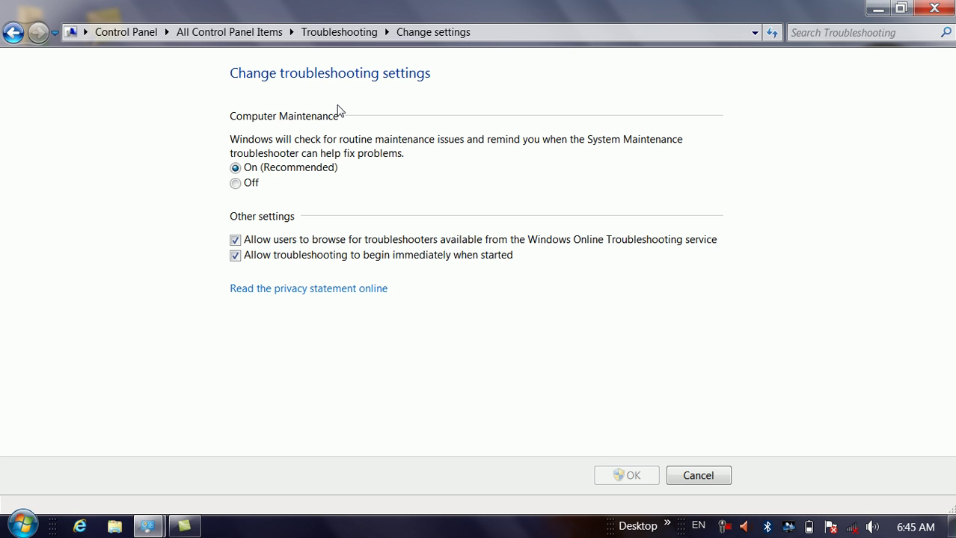
{"action": "left_click", "coordinate": [253, 193]}
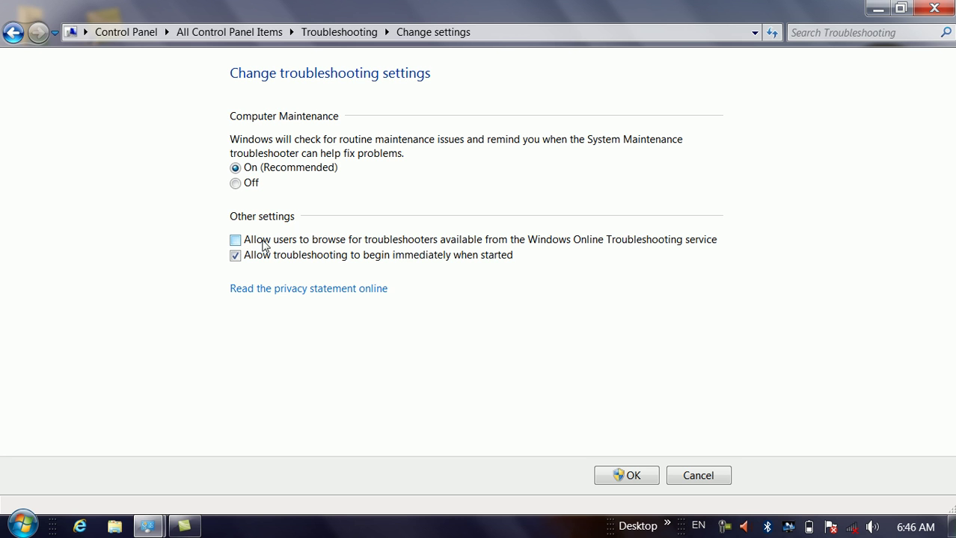
{"action": "left_click", "coordinate": [235, 256]}
{"action": "left_click", "coordinate": [236, 241]}
{"action": "left_click", "coordinate": [14, 32]}
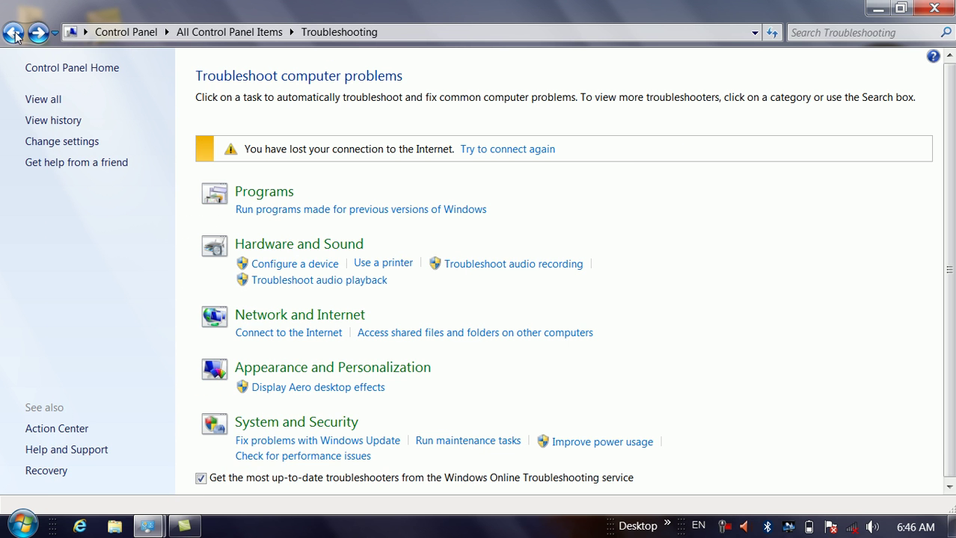
- View the Remote Assistance options for getting help from a friend and return to All Control Panel Items
{"action": "left_click", "coordinate": [99, 163]}
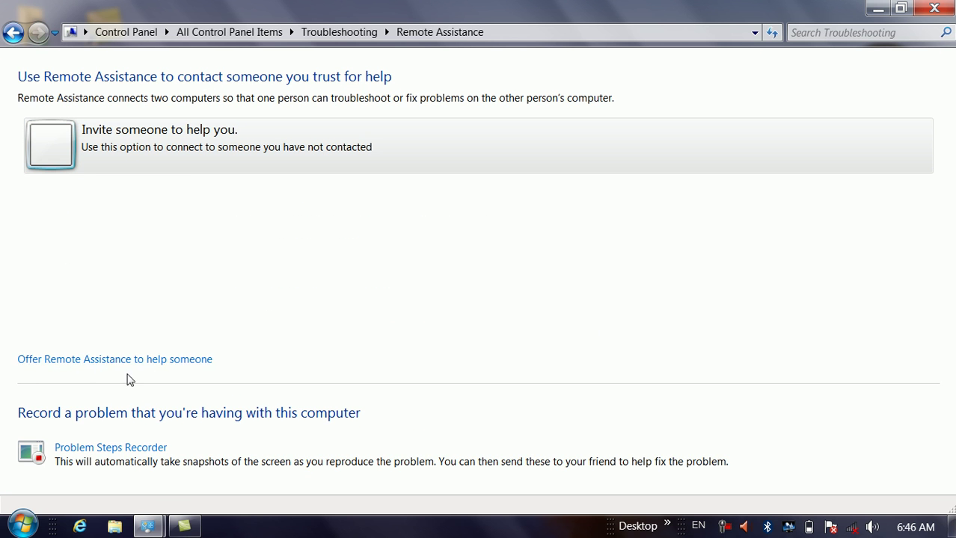
{"action": "left_click", "coordinate": [13, 33]}
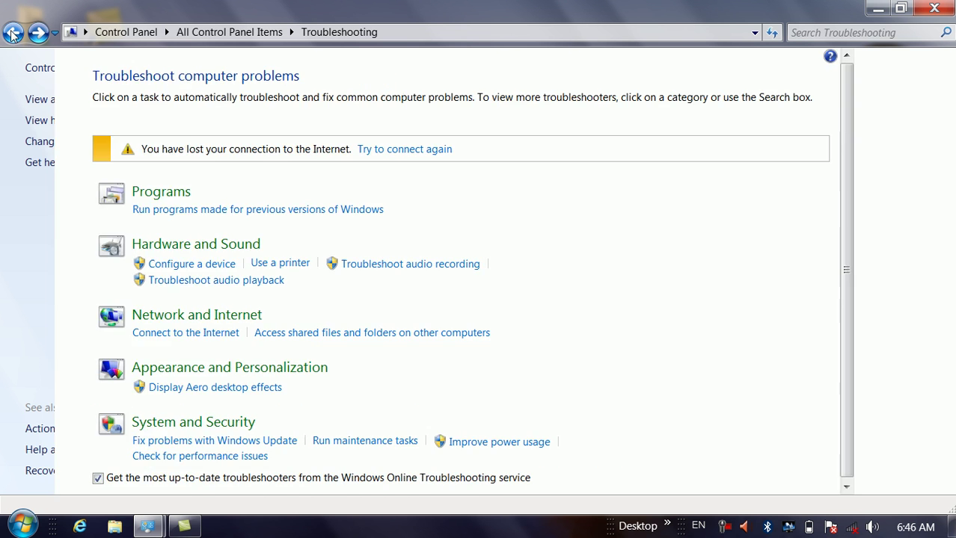
{"action": "left_click", "coordinate": [12, 33]}
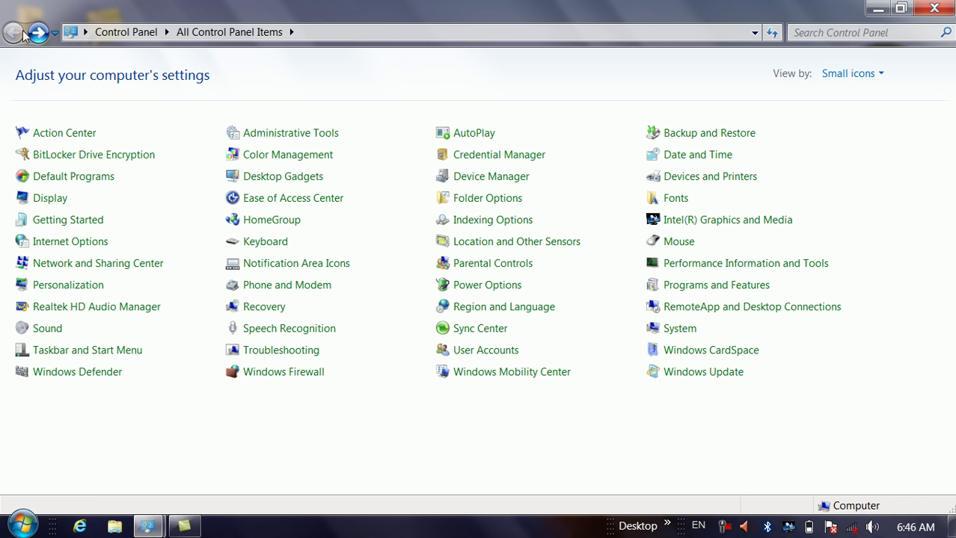
{"action": "right_click", "coordinate": [872, 528]}
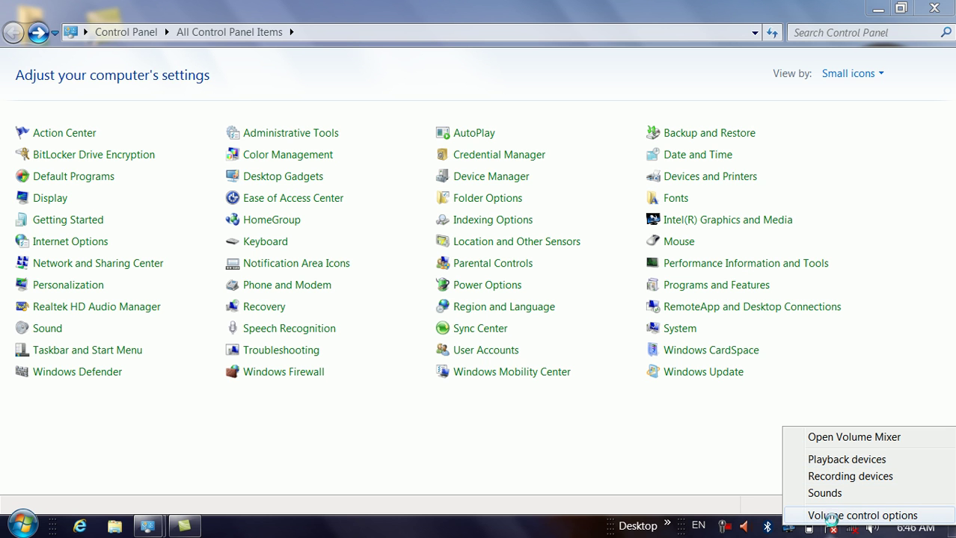
{"action": "left_click", "coordinate": [667, 409]}
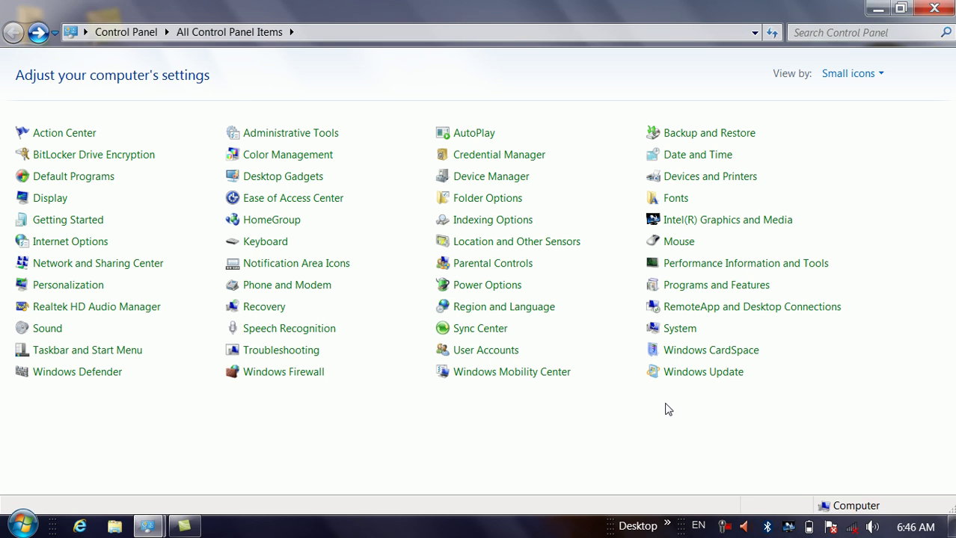